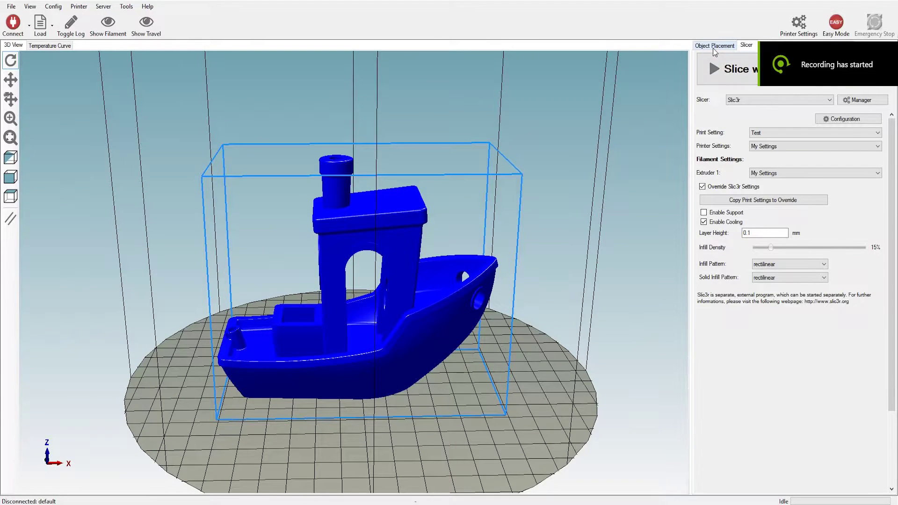
Show the Object Placement list with 3DBenchy in Object Group 2
click(715, 46)
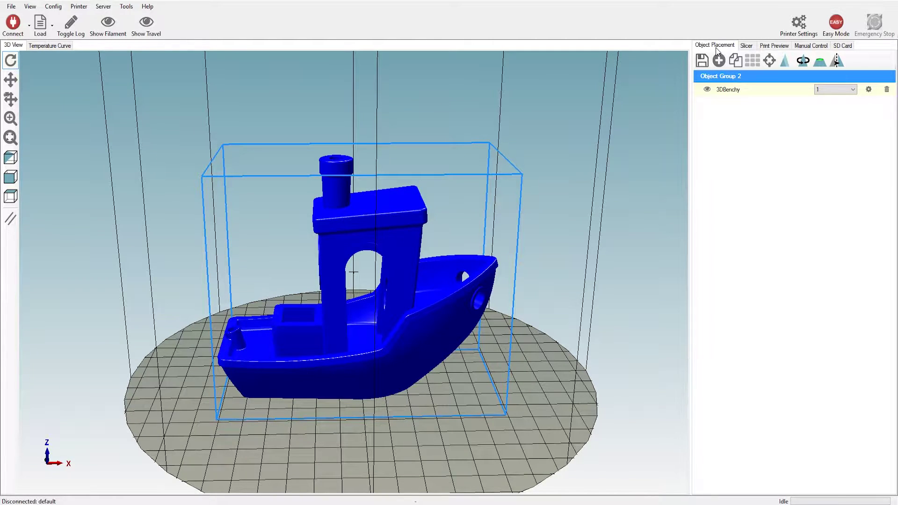
Confirm Slic3r remains the selected slicing engine in the Slicer settings
click(747, 44)
click(766, 100)
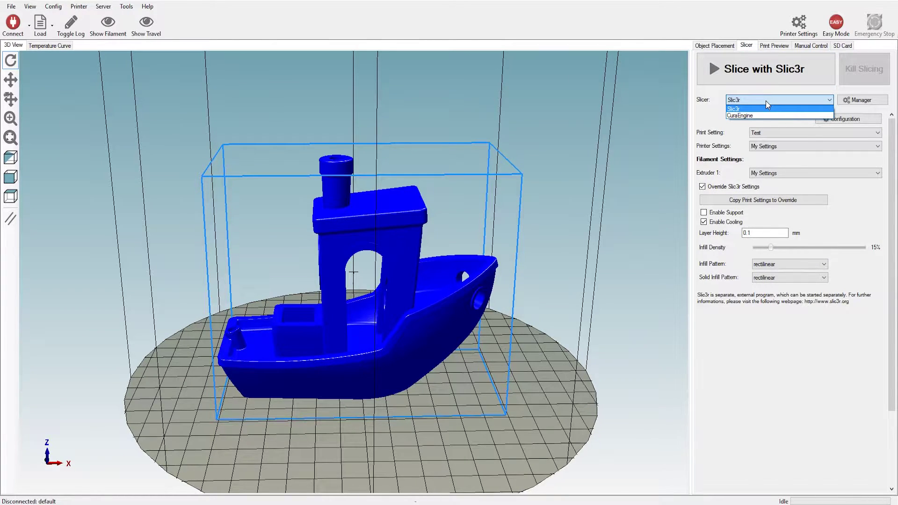
click(766, 100)
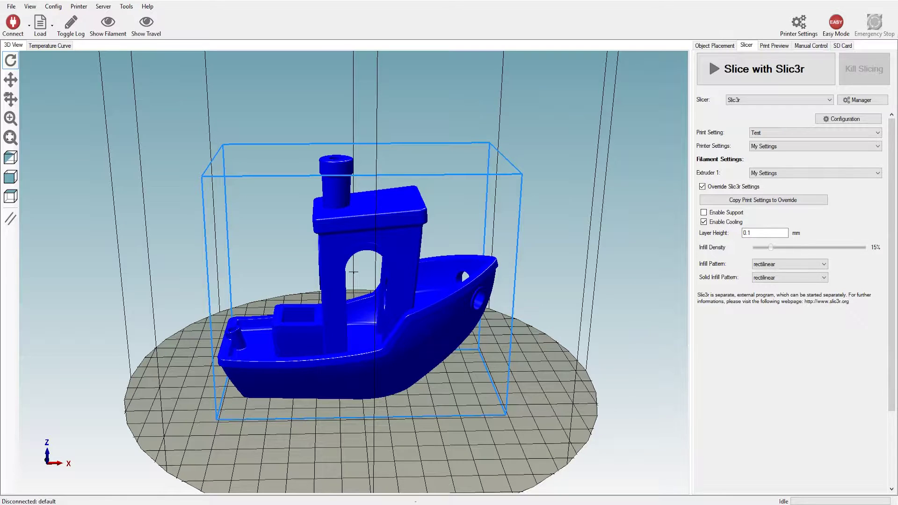
Check that 3DBenchy's scale factor reads 2 on X, Y and Z
click(711, 45)
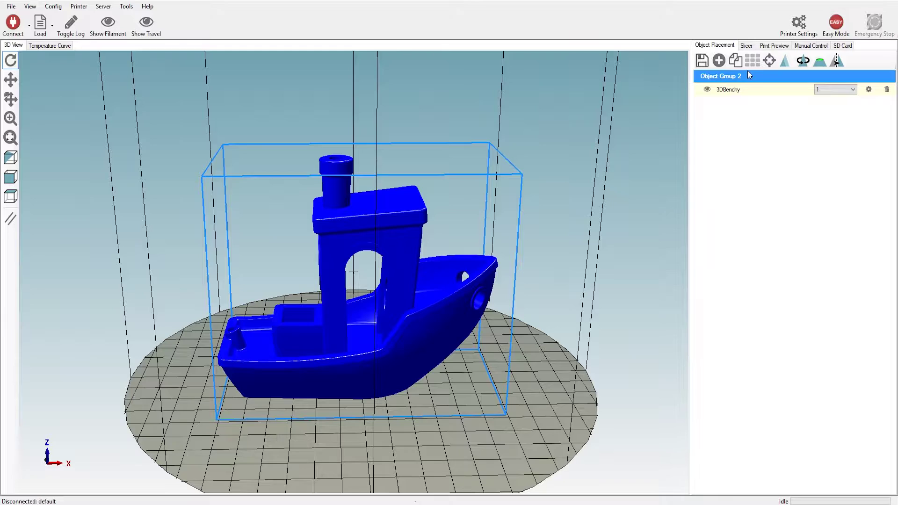
click(790, 65)
click(717, 91)
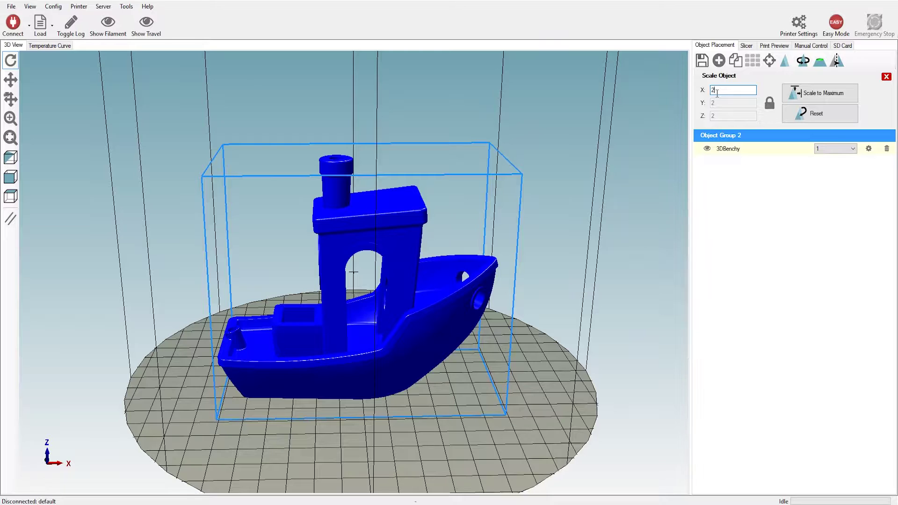
Switch the slicing engine from Slic3r to CuraEngine
click(753, 46)
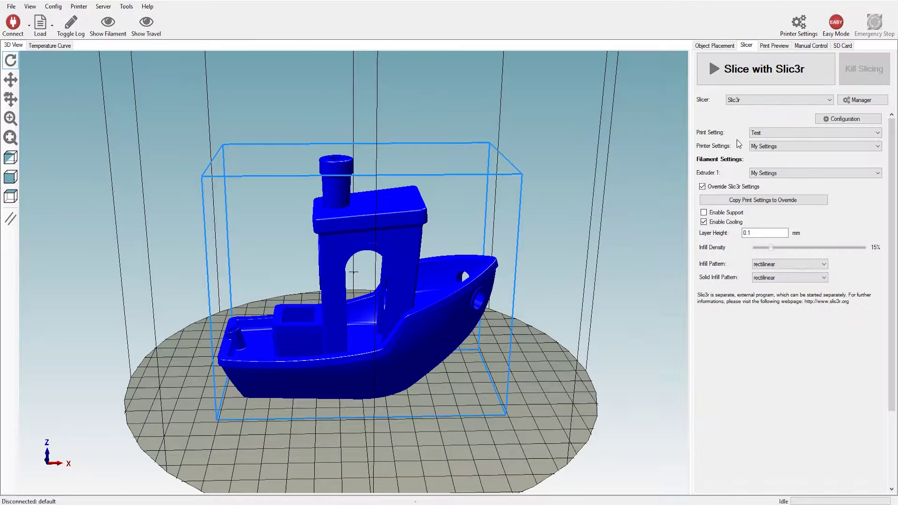
click(836, 119)
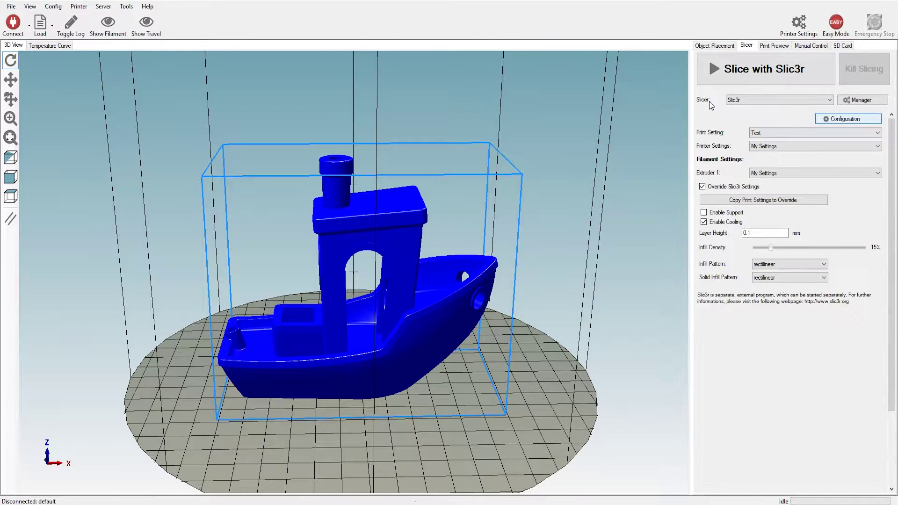
click(764, 100)
click(739, 113)
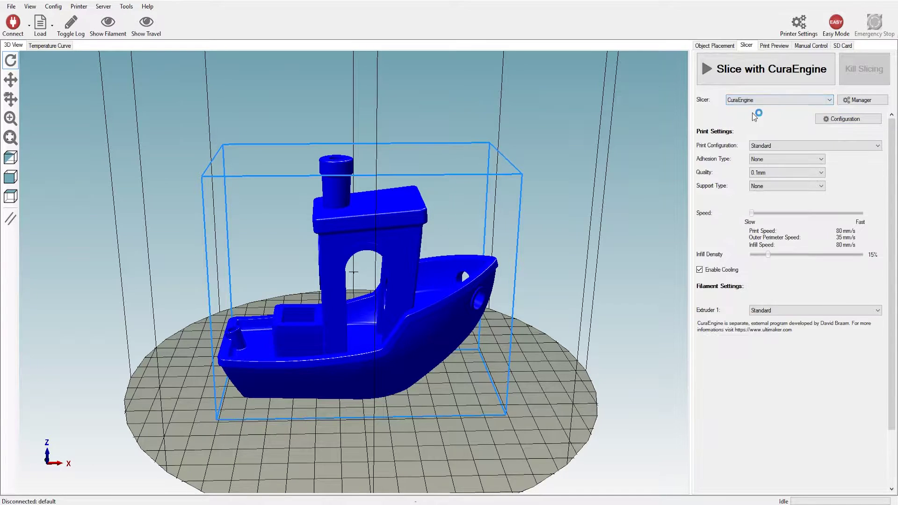
Show CuraEngine's Speed and Quality settings with Repetier-Host snapped to the left half
click(823, 120)
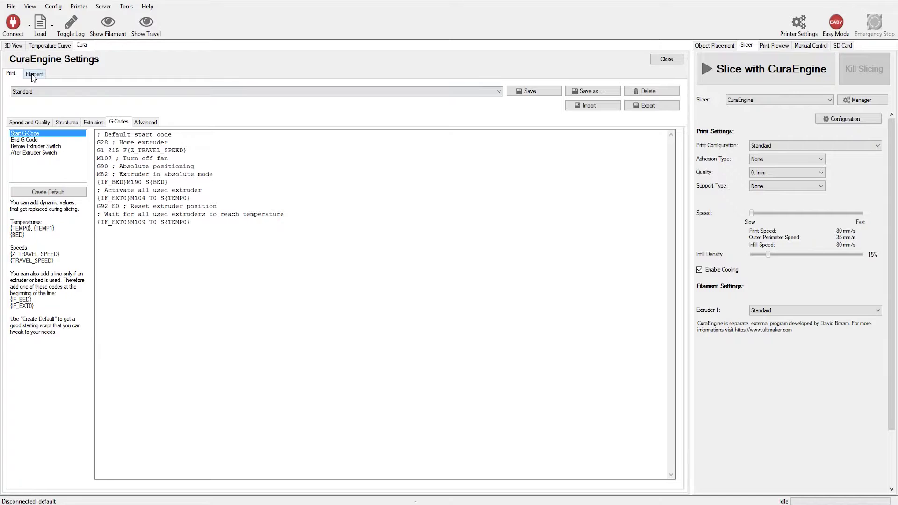
click(28, 122)
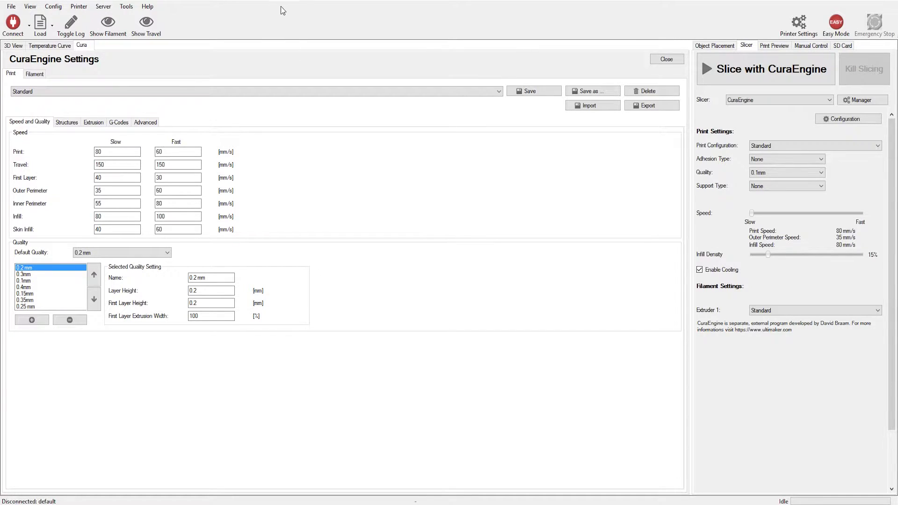
key(super+Left)
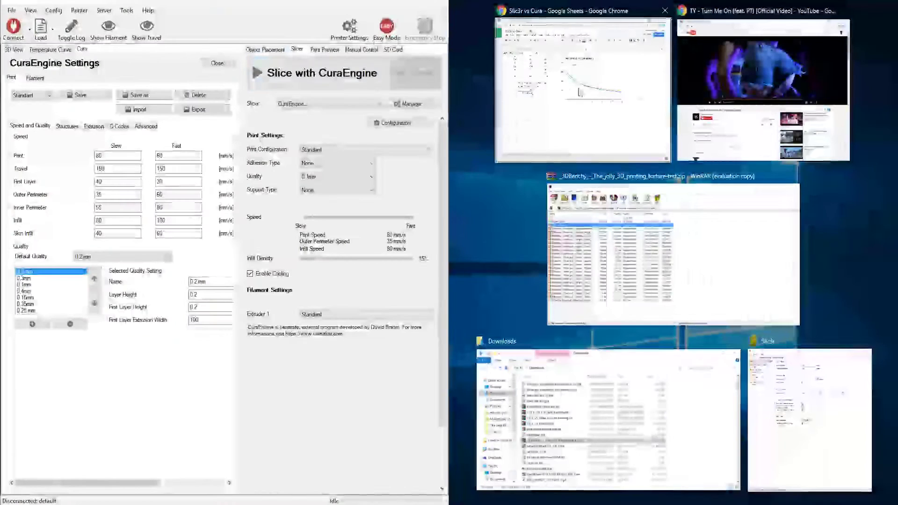
Put the Slic3r vs Cura sheet beside Repetier-Host, then swap in Slic3r's print settings
click(583, 89)
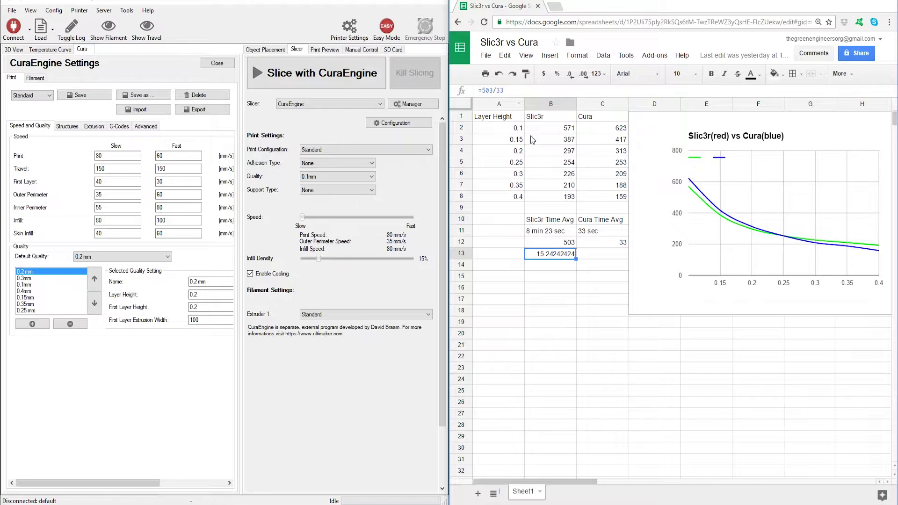
key(alt+Tab)
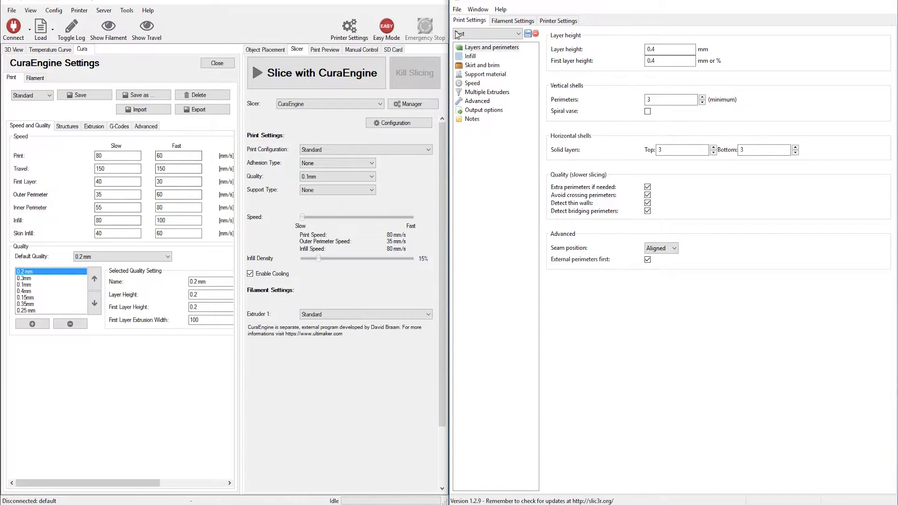
Compare Slic3r's speed, support and perimeter settings, including top/bottom solid layers, with CuraEngine's shell settings
click(473, 83)
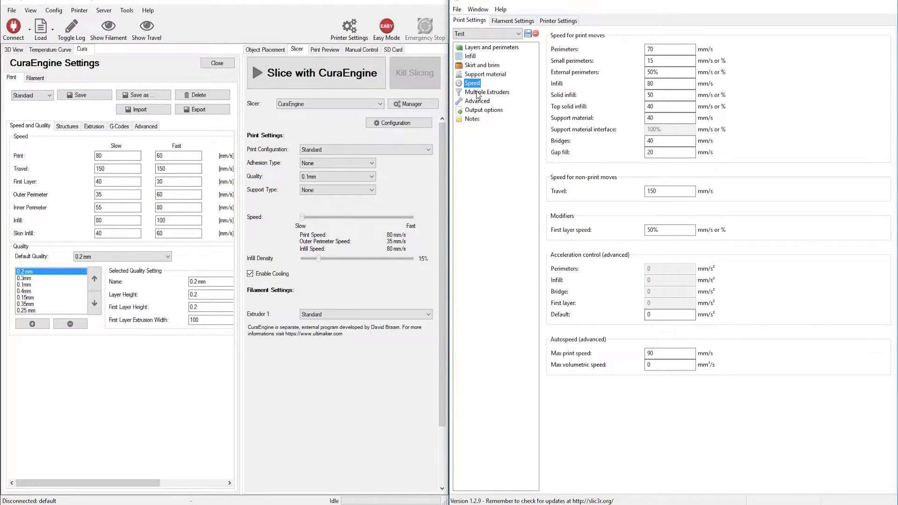
click(60, 126)
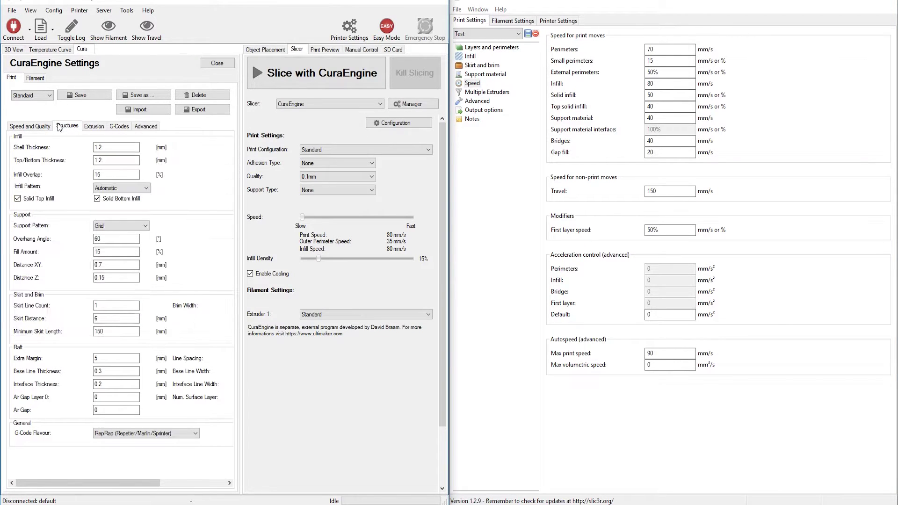
click(478, 76)
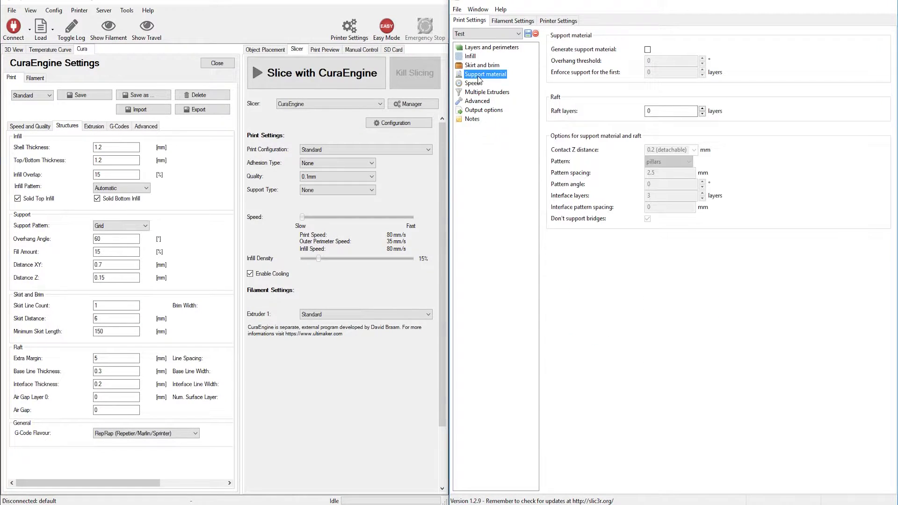
click(474, 49)
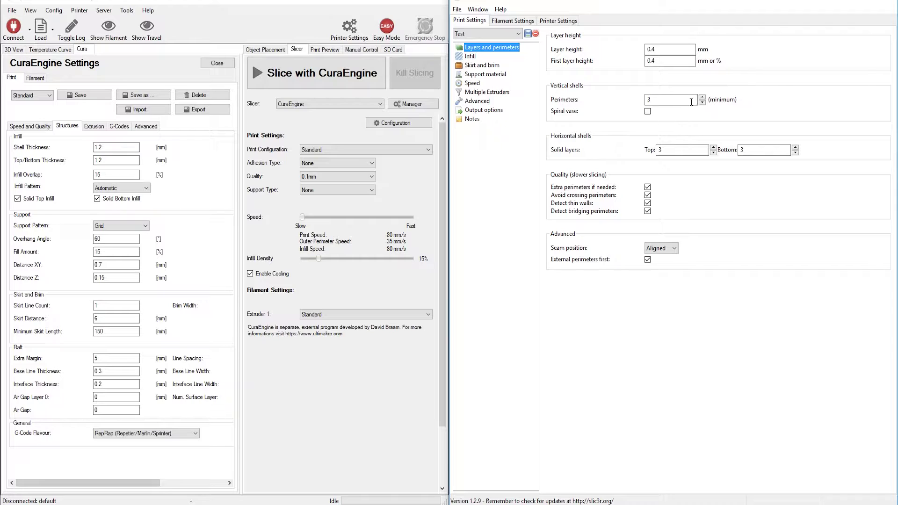
mouse_move(678, 109)
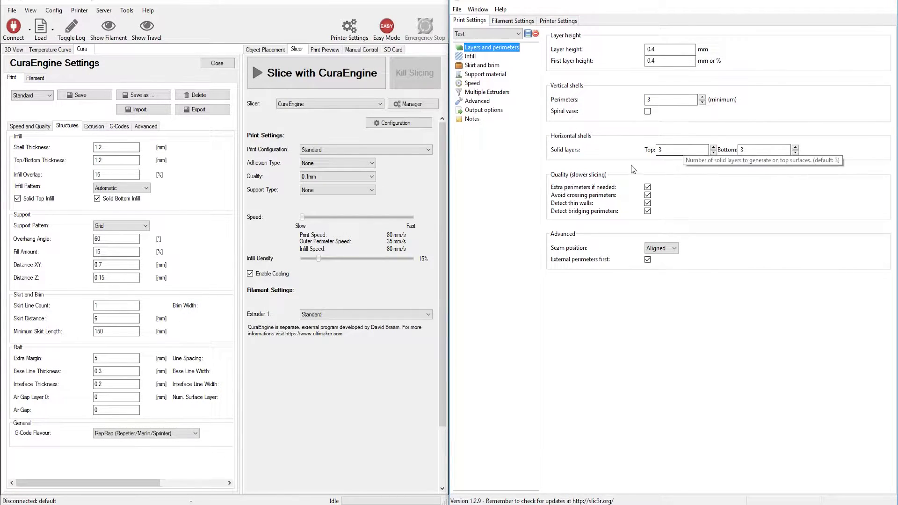
click(762, 149)
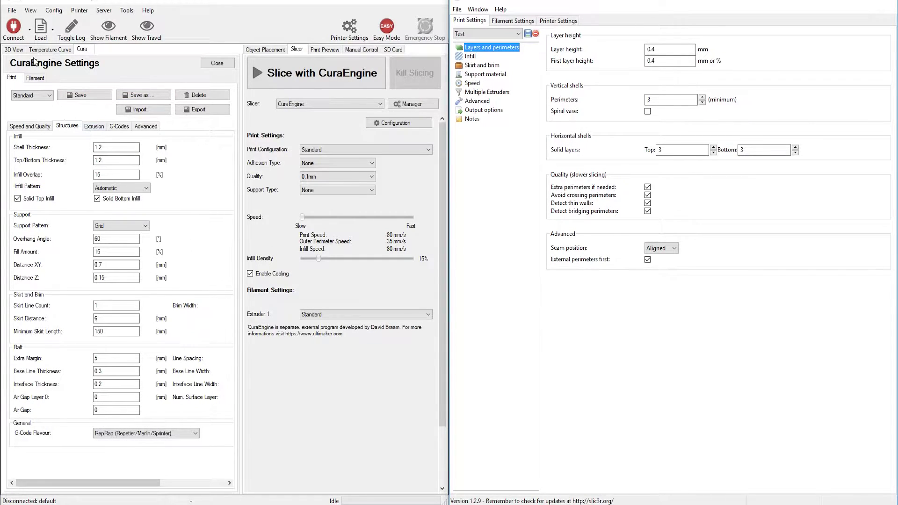
click(30, 125)
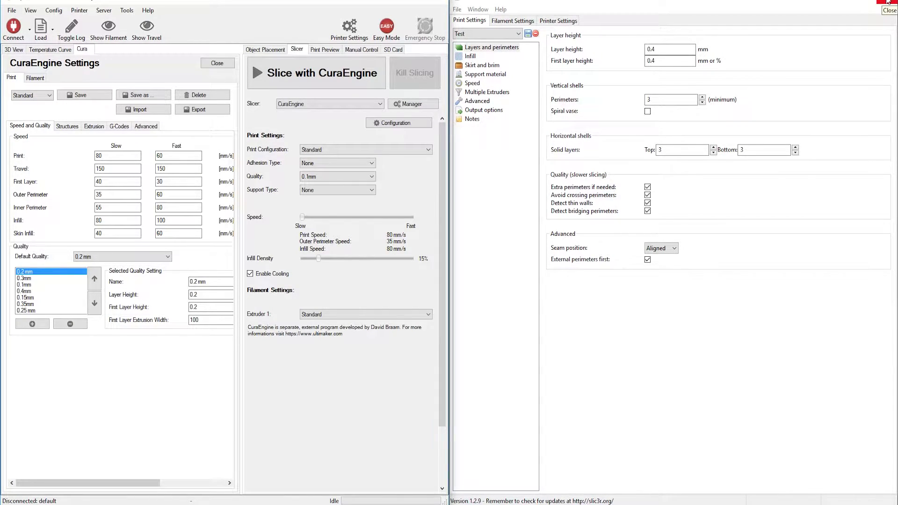
Review Slic3r's skirt and brim, infill and speed settings, then minimize Slic3r
click(491, 66)
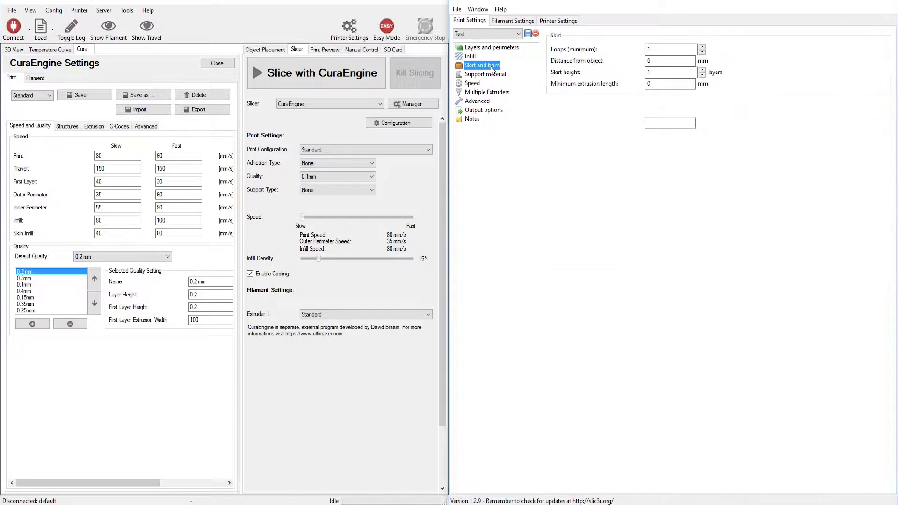
click(469, 57)
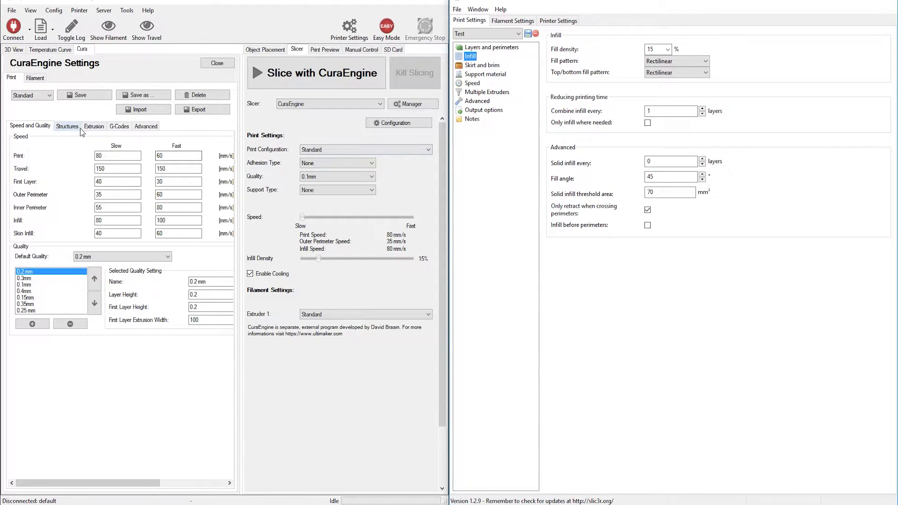
click(474, 85)
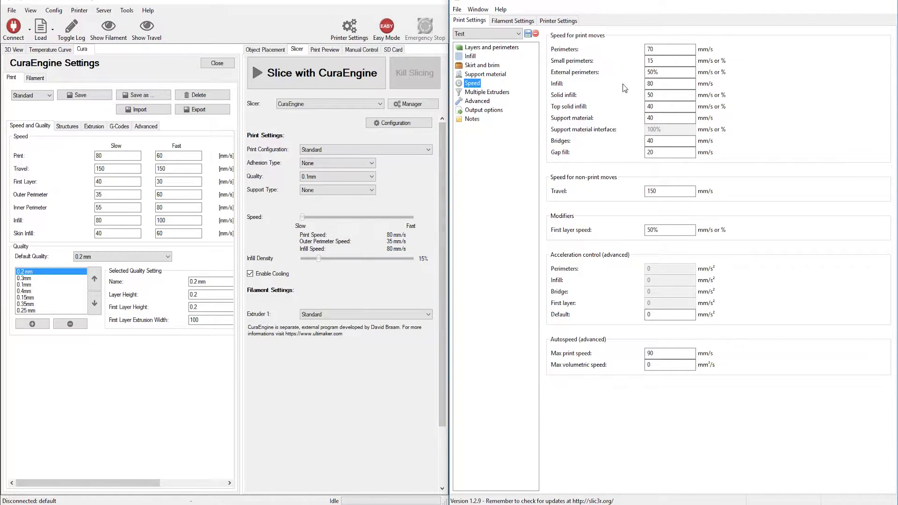
click(846, 3)
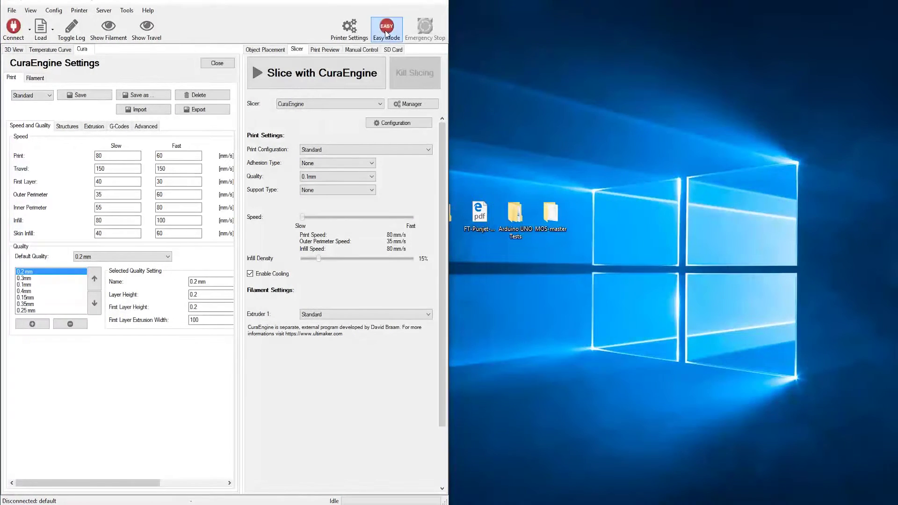
Maximize Repetier-Host on the 3D view, leaving quality at 0.1mm
click(418, 5)
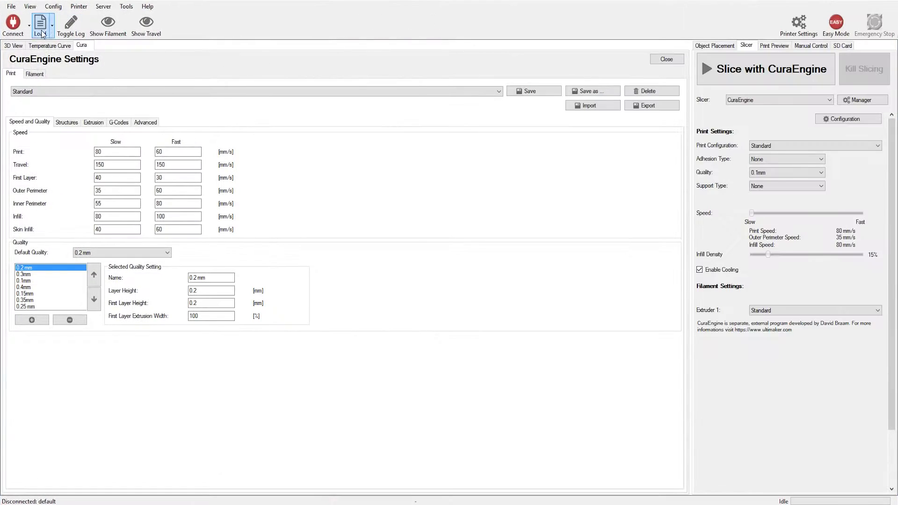
click(13, 45)
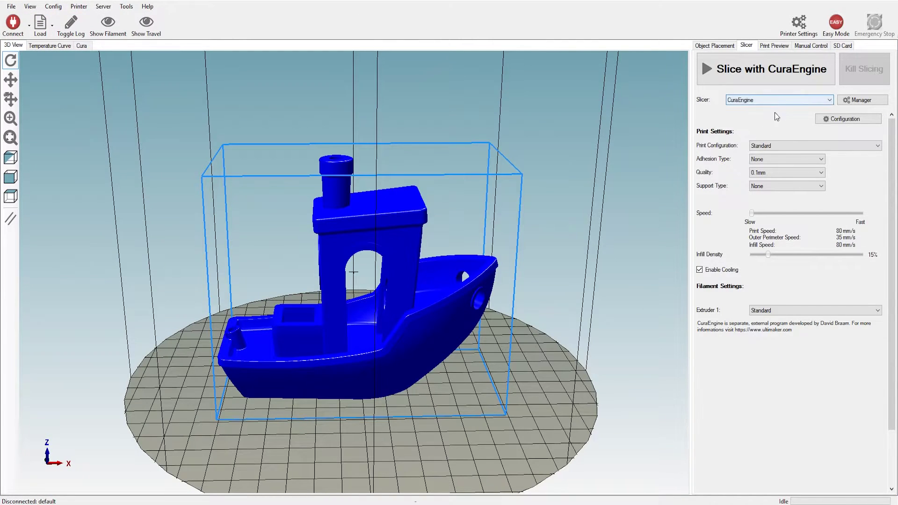
click(779, 176)
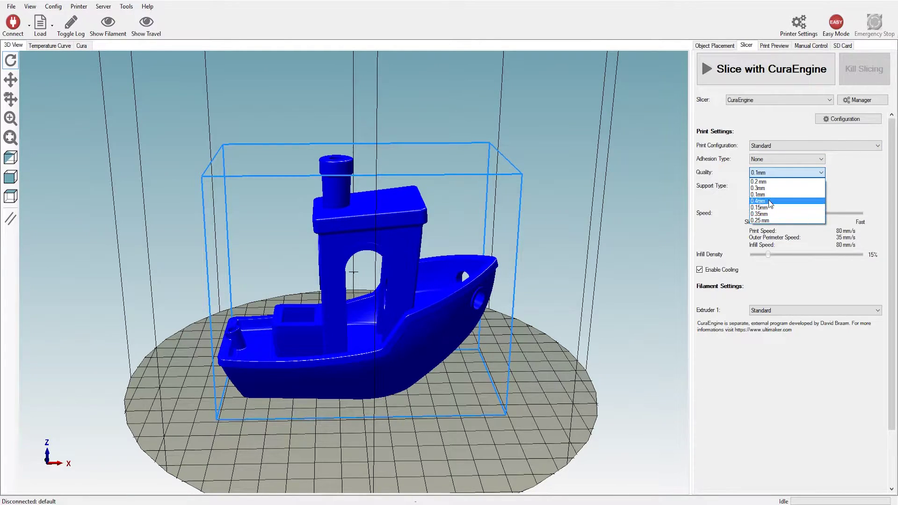
click(864, 192)
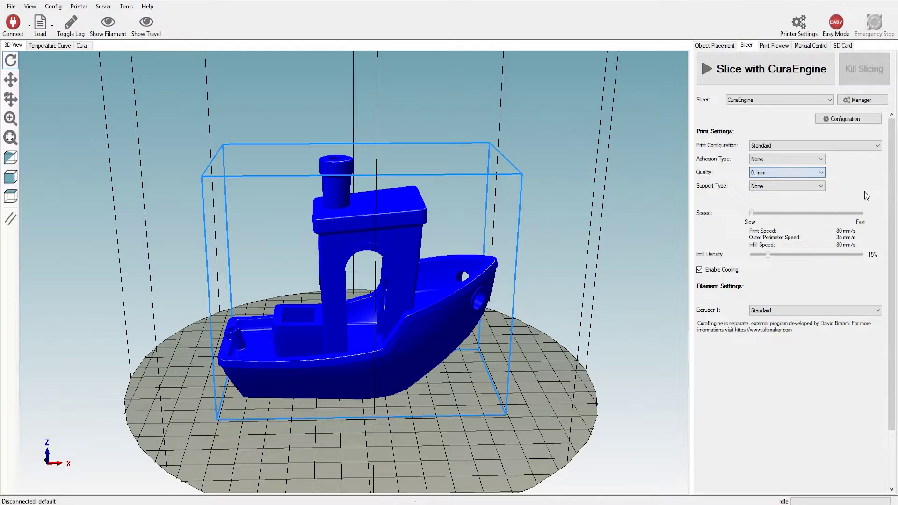
Switch the slicer to Slic3r and then back to CuraEngine
click(753, 99)
click(753, 109)
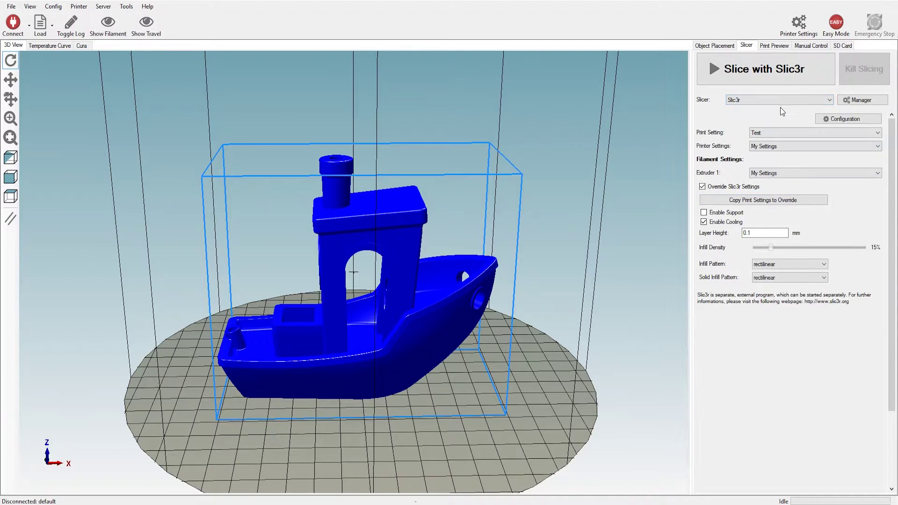
click(766, 100)
click(763, 113)
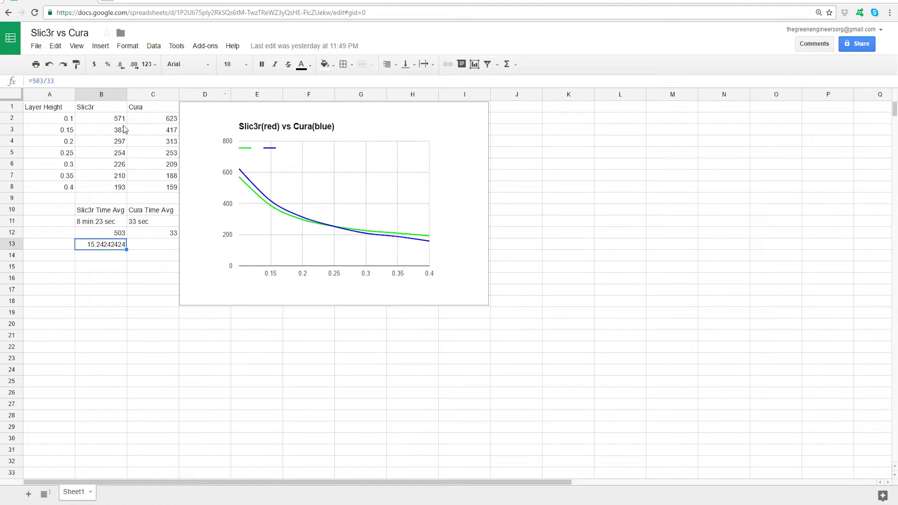
Change the chart title's 'red' to 'green', making it 'Slic3r(green) vs Cura(blue)'
click(269, 131)
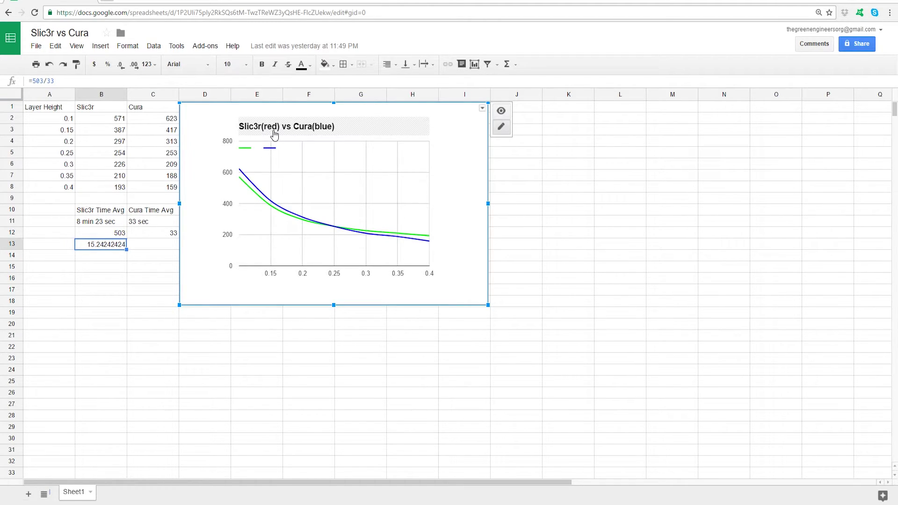
right_click(382, 129)
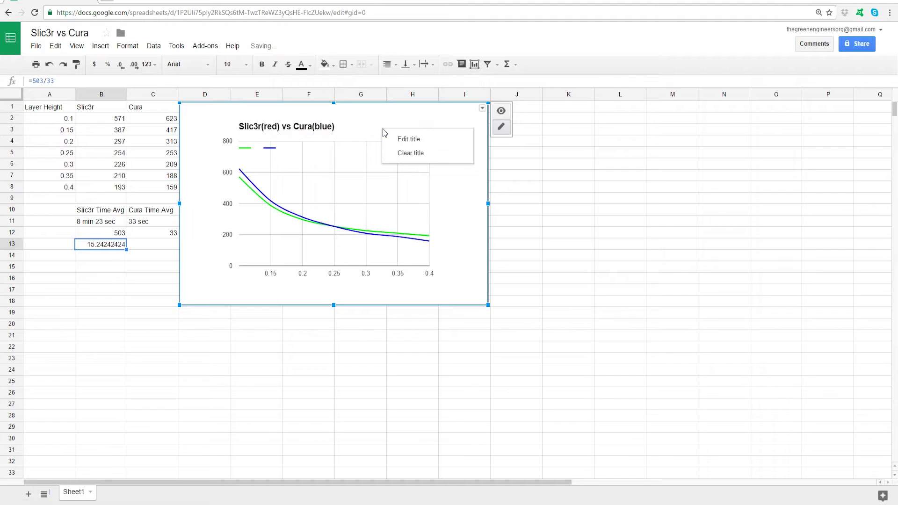
click(409, 139)
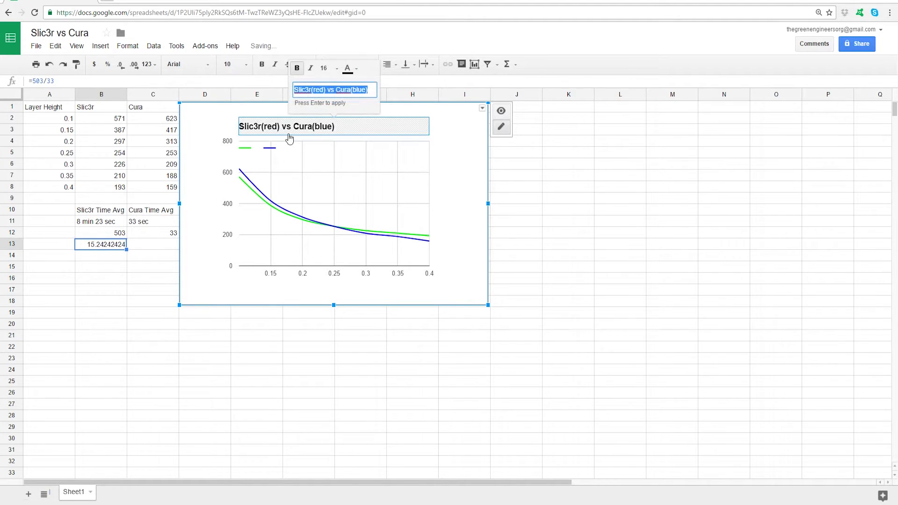
right_click(303, 131)
click(311, 136)
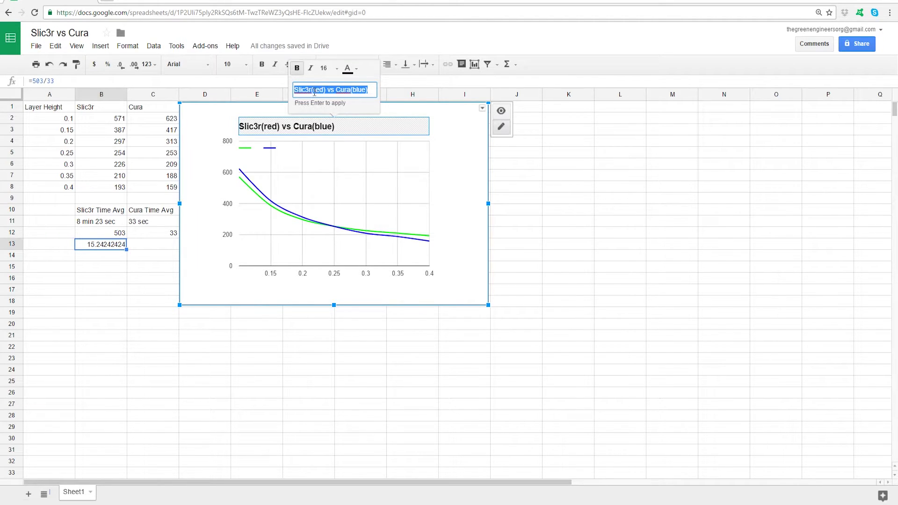
click(323, 90)
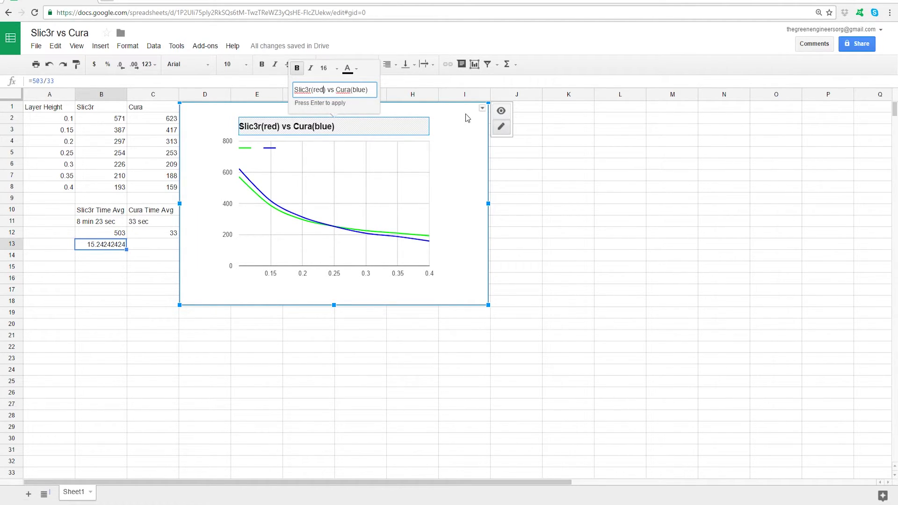
key(BackSpace)
key(BackSpace)
key(BackSpace)
text(Green)
key(Return)
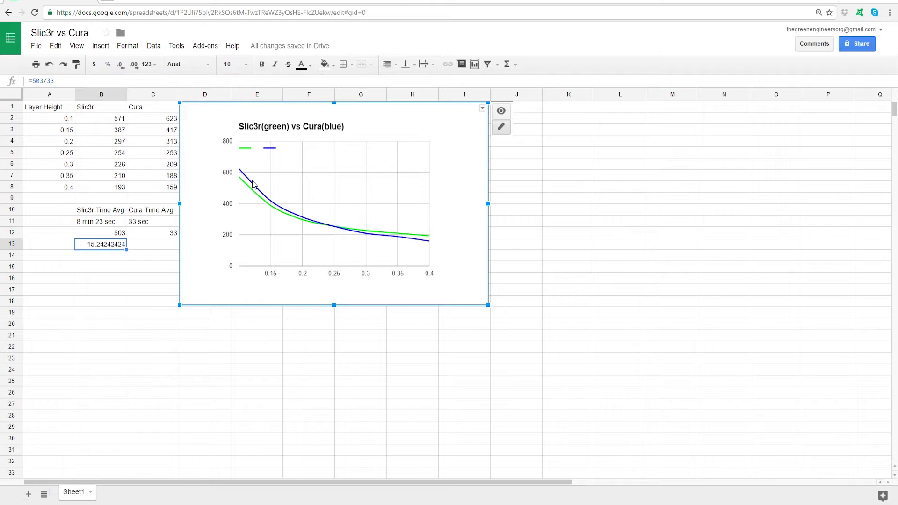
click(63, 122)
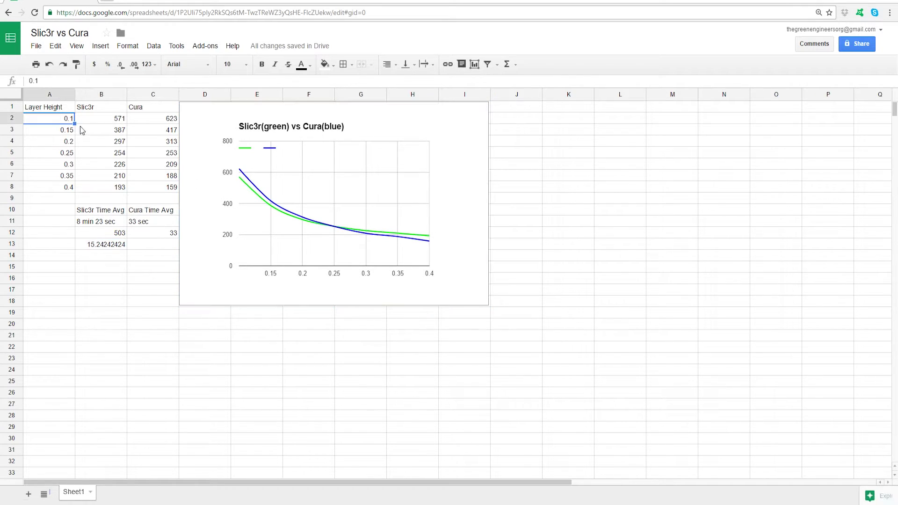
click(95, 123)
click(147, 123)
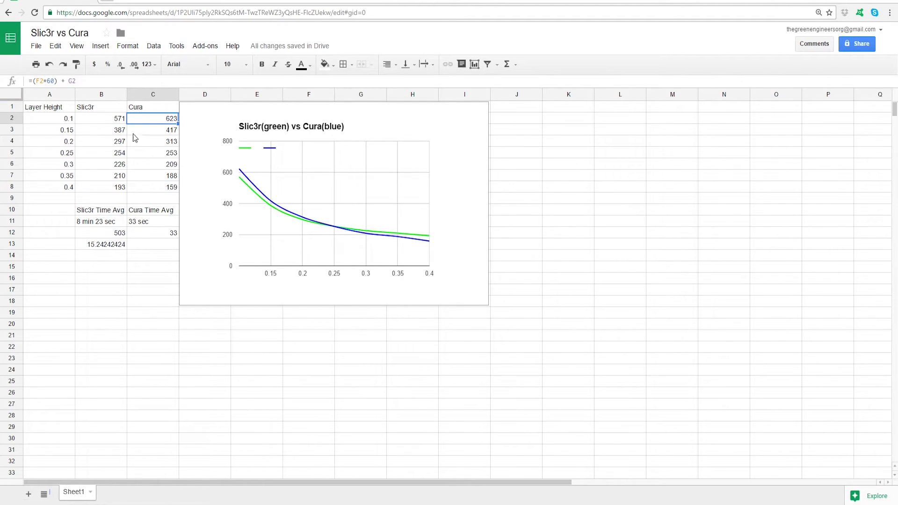
click(116, 118)
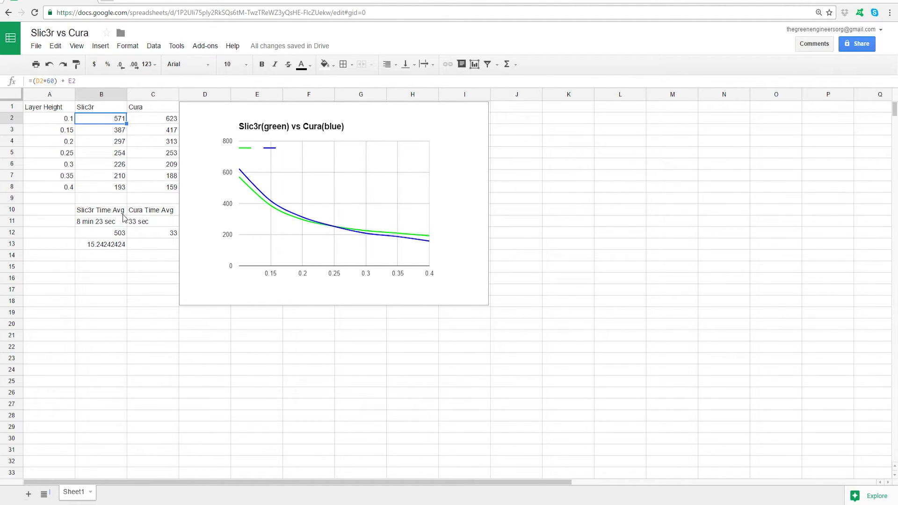
click(168, 120)
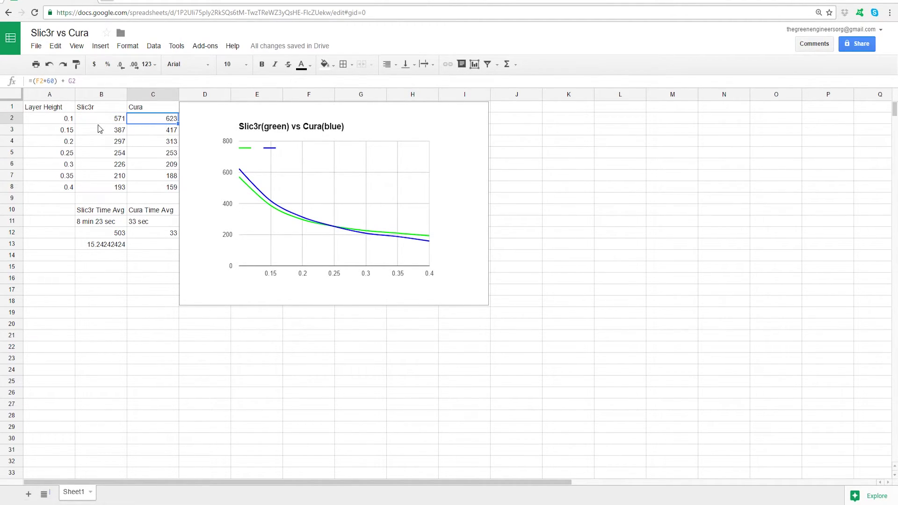
click(83, 120)
click(146, 124)
click(105, 131)
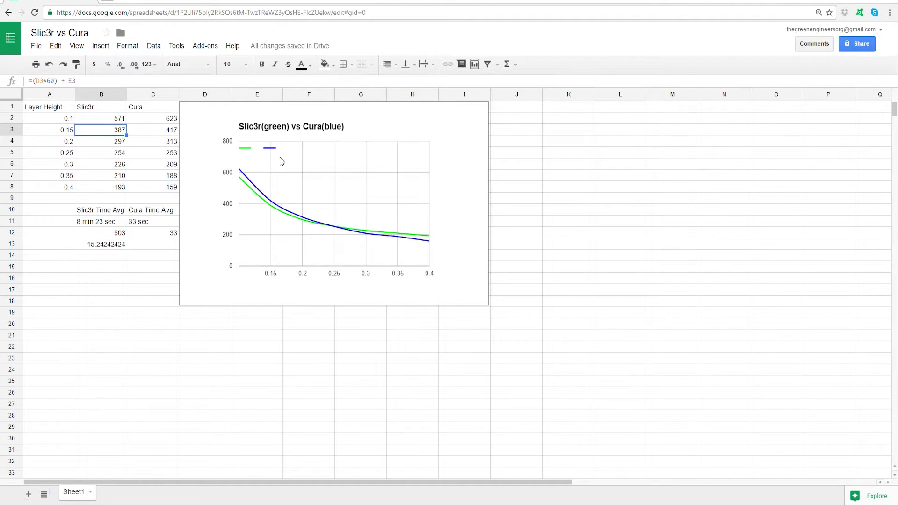
click(167, 133)
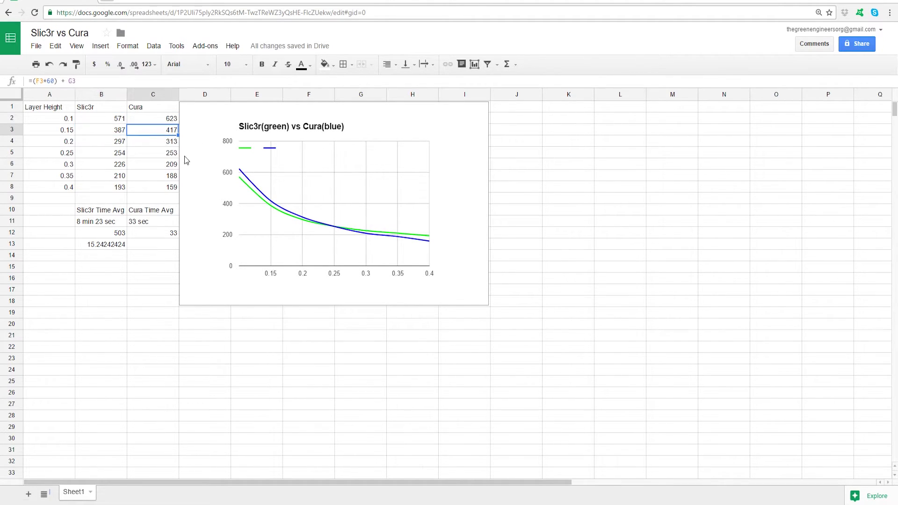
click(150, 123)
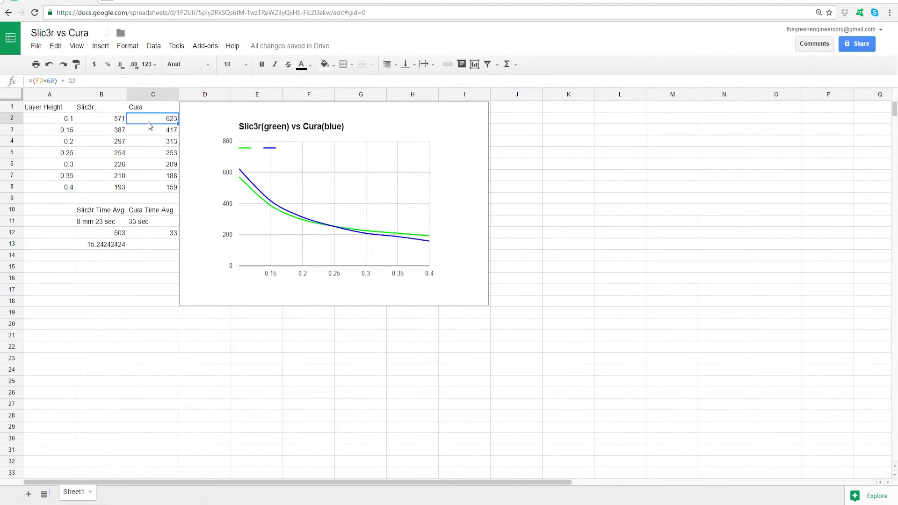
click(111, 134)
click(146, 134)
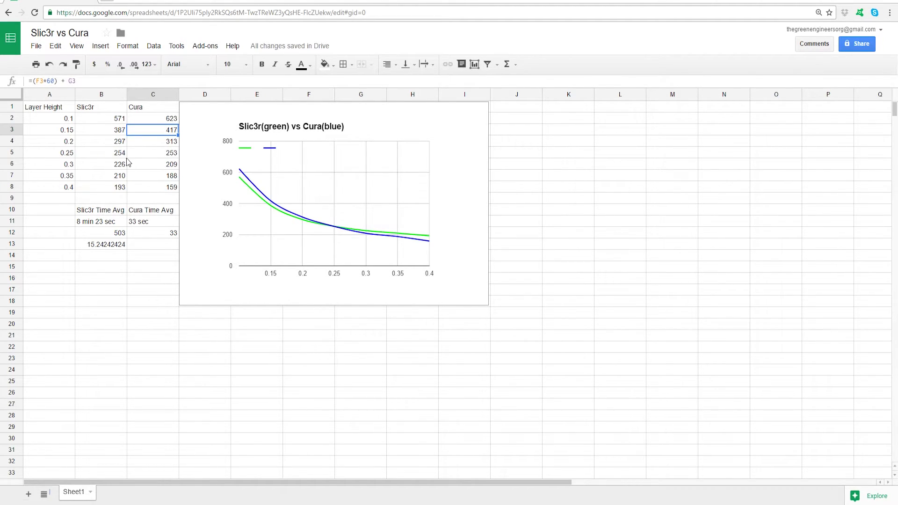
click(157, 167)
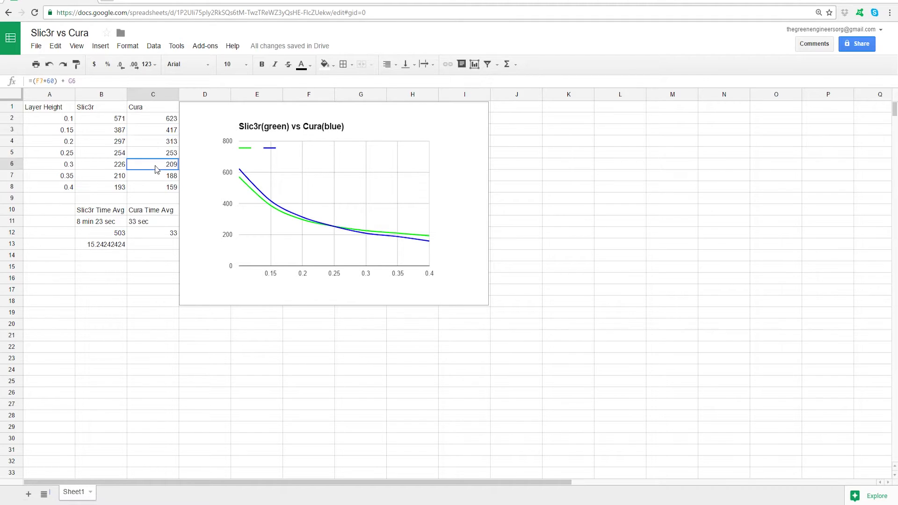
click(123, 181)
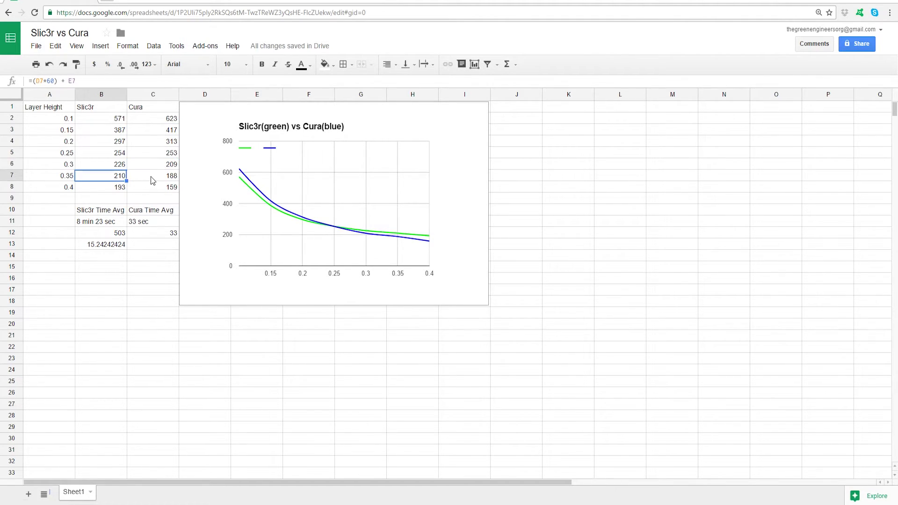
click(153, 180)
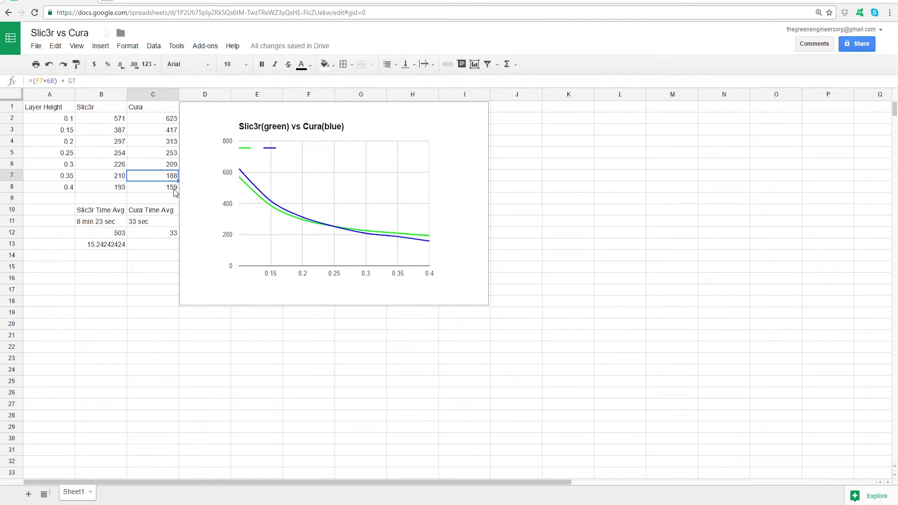
click(155, 119)
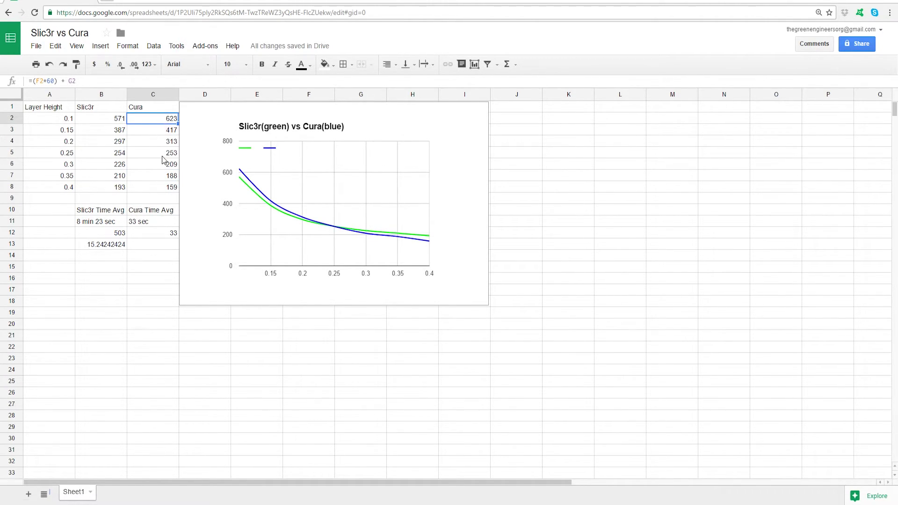
click(165, 190)
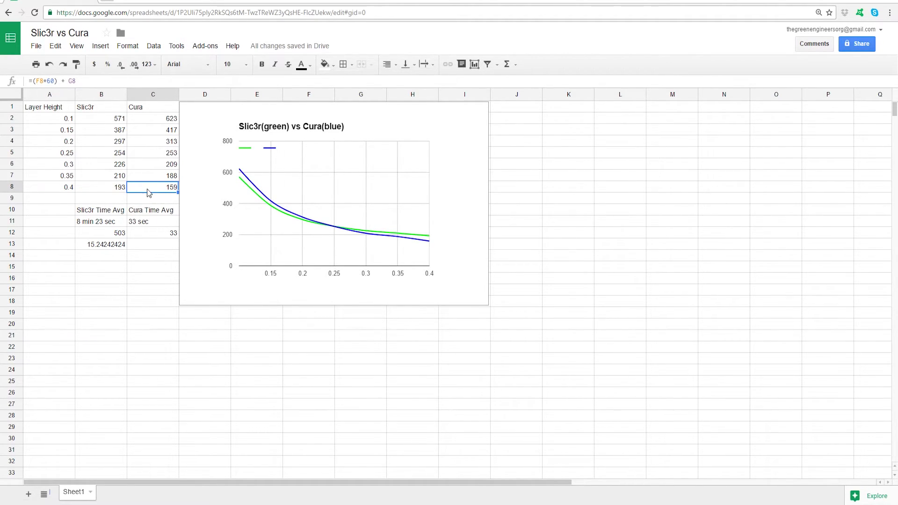
click(121, 189)
click(142, 189)
click(118, 188)
click(150, 190)
click(110, 189)
click(153, 191)
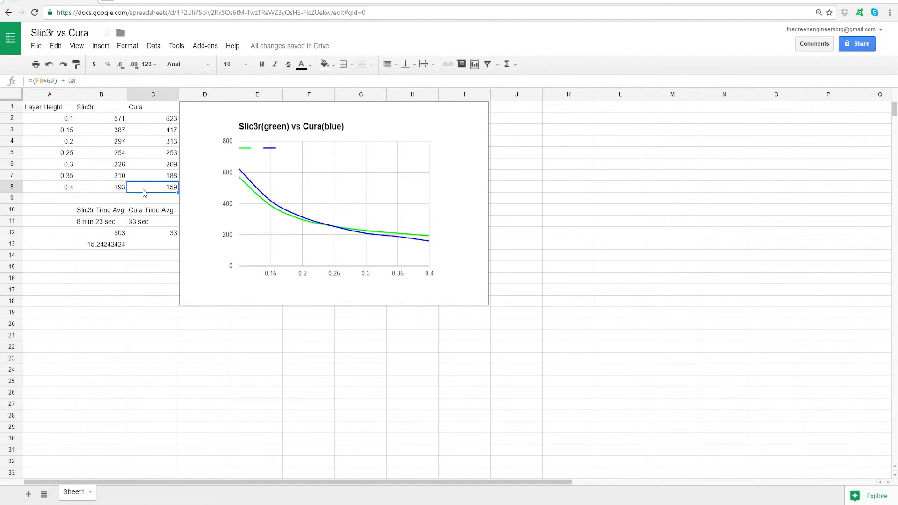
Bring up CuraEngine's Standard profile speed and quality values at 0.1mm quality
click(115, 189)
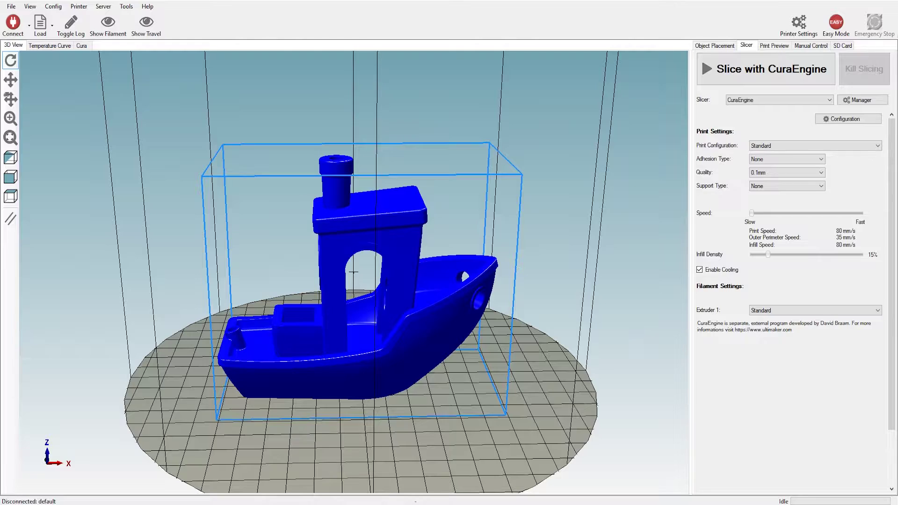
Check CuraEngine's Shell Thickness of 1.2 mm under Structures, then return to the 3D view
click(81, 46)
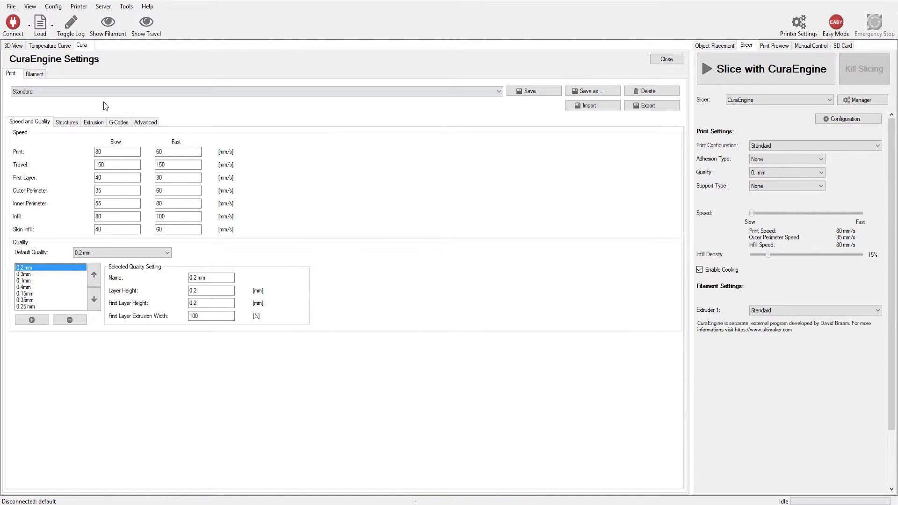
click(63, 122)
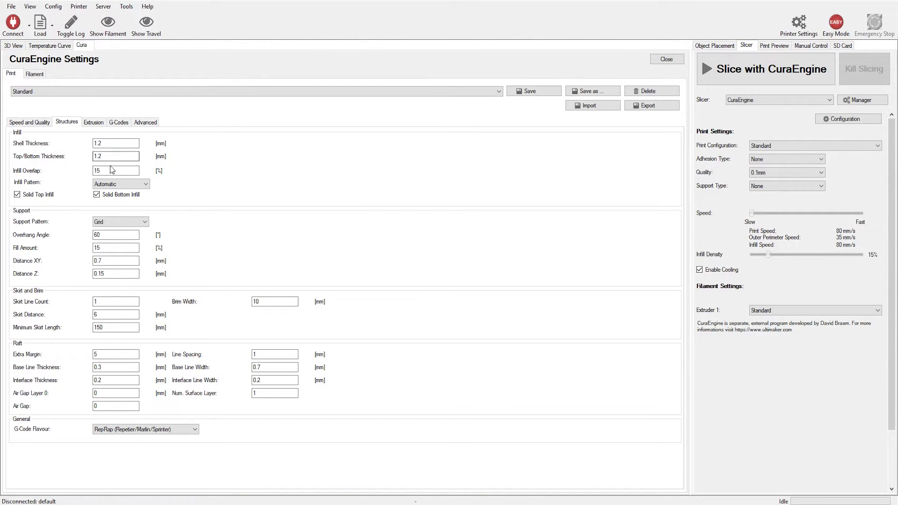
click(109, 144)
click(16, 47)
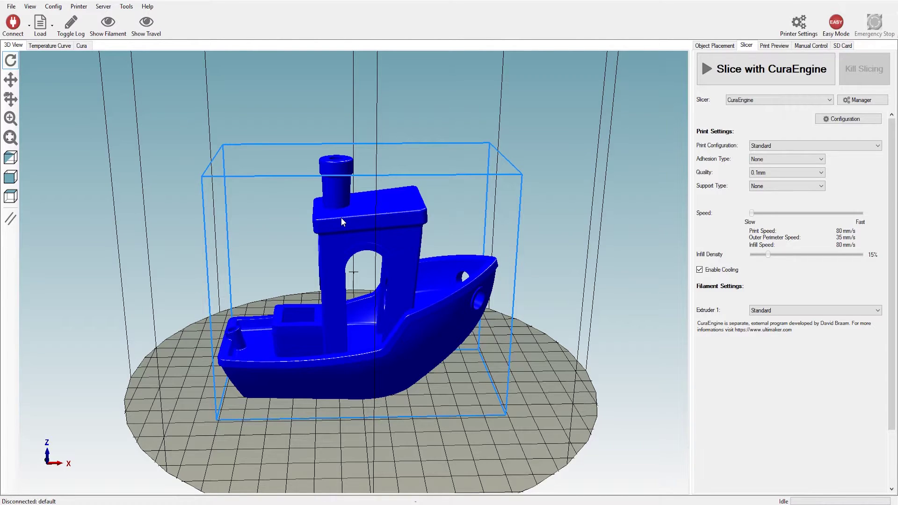
Review the CuraEngine print profiles, keep Standard, and return to the 3D view
click(81, 45)
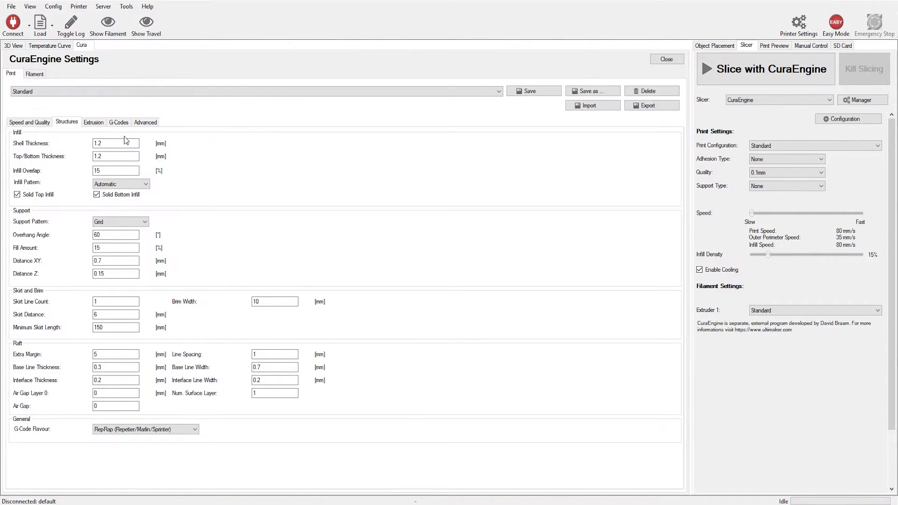
click(150, 92)
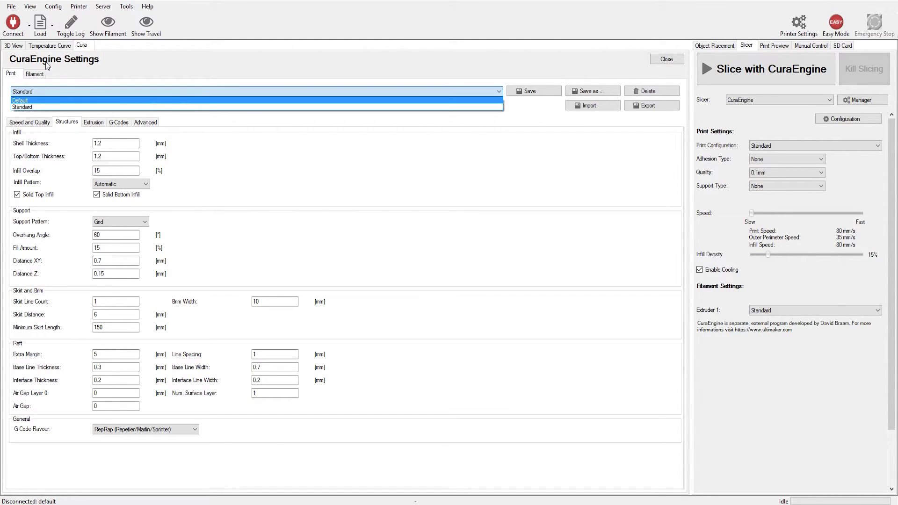
click(13, 45)
click(13, 45)
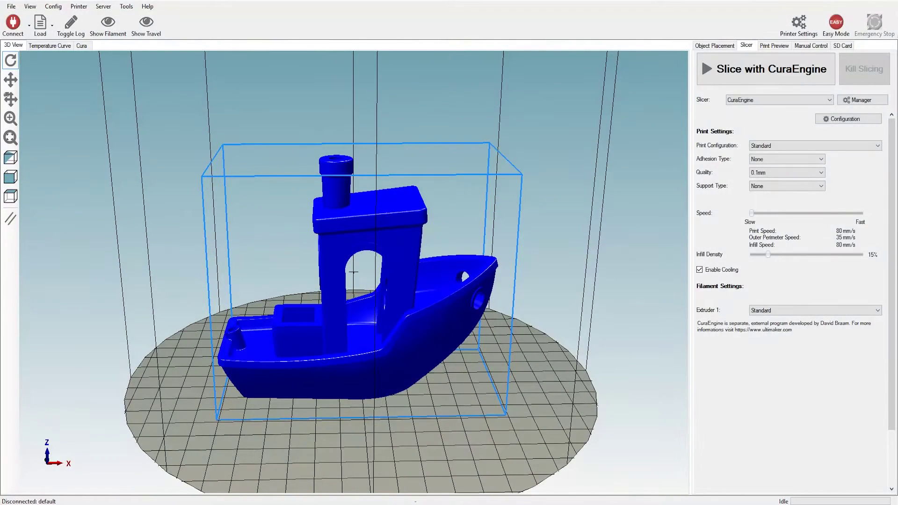
click(307, 478)
Reopen CuraEngine settings and select the 1.2 Shell Thickness value beside Slic3r's settings
click(82, 46)
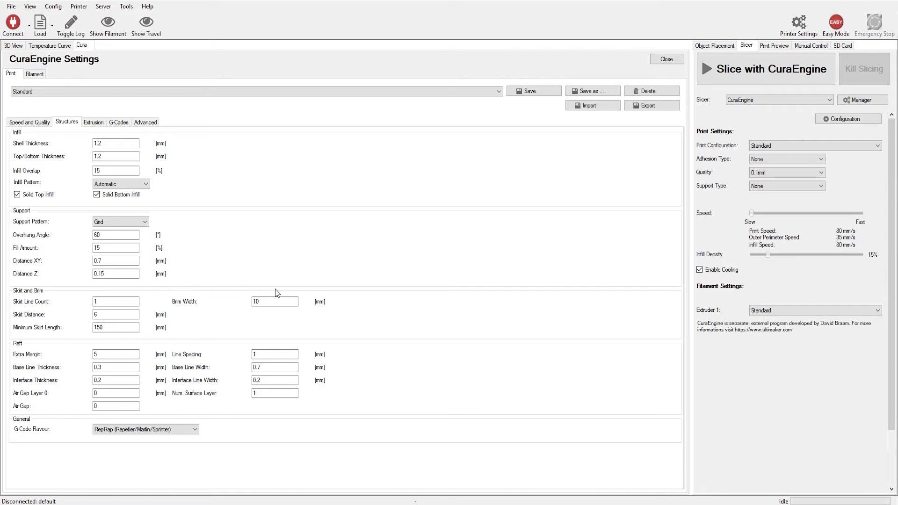
click(126, 143)
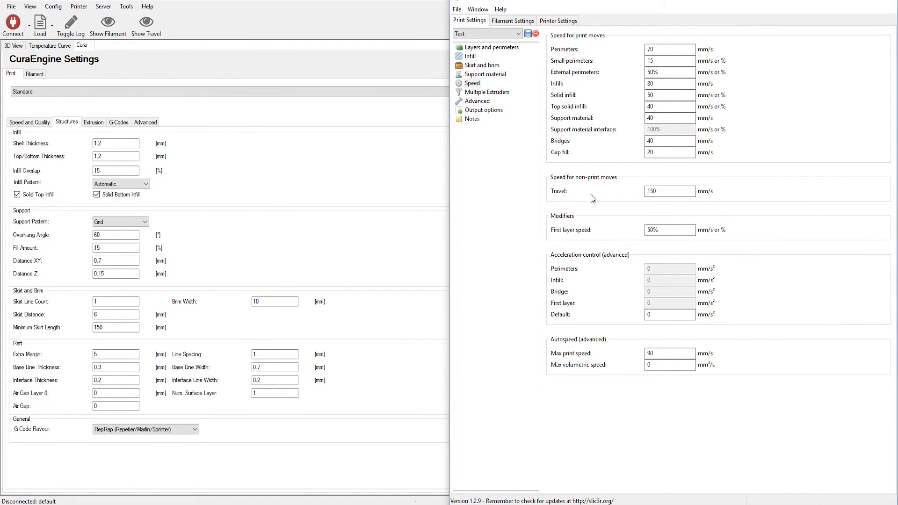
Show Slic3r's Layers and perimeters page: 0.4 mm layers, 3 perimeters, 3 top/bottom solid layers
click(485, 49)
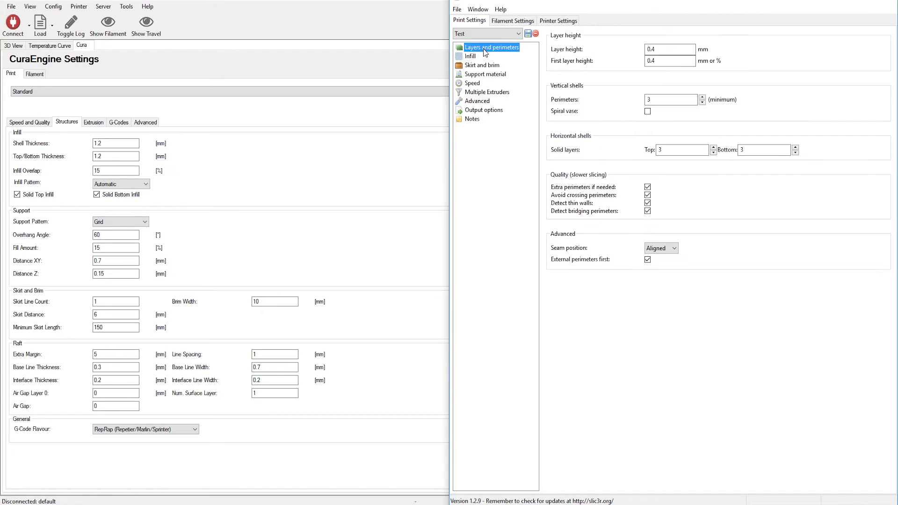